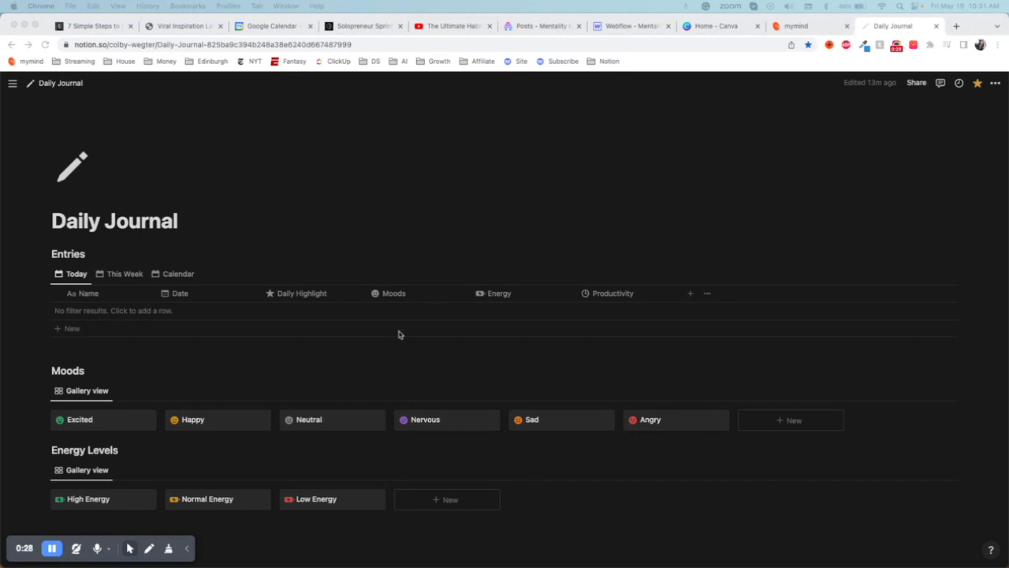
# - Look through the Today, This Week and Calendar views of the Entries database, ending on Today
pyautogui.click(71, 281)
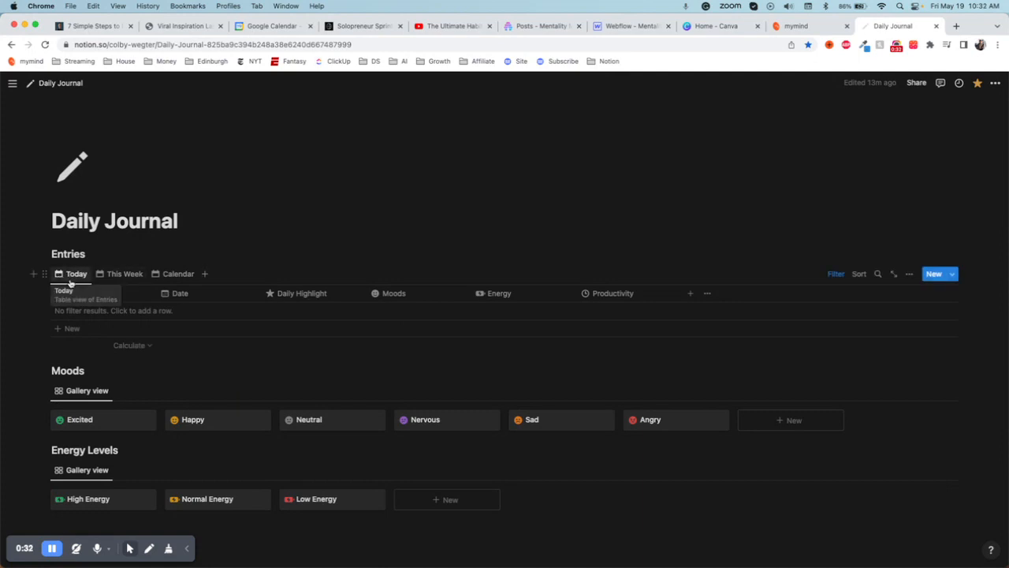
pyautogui.click(119, 273)
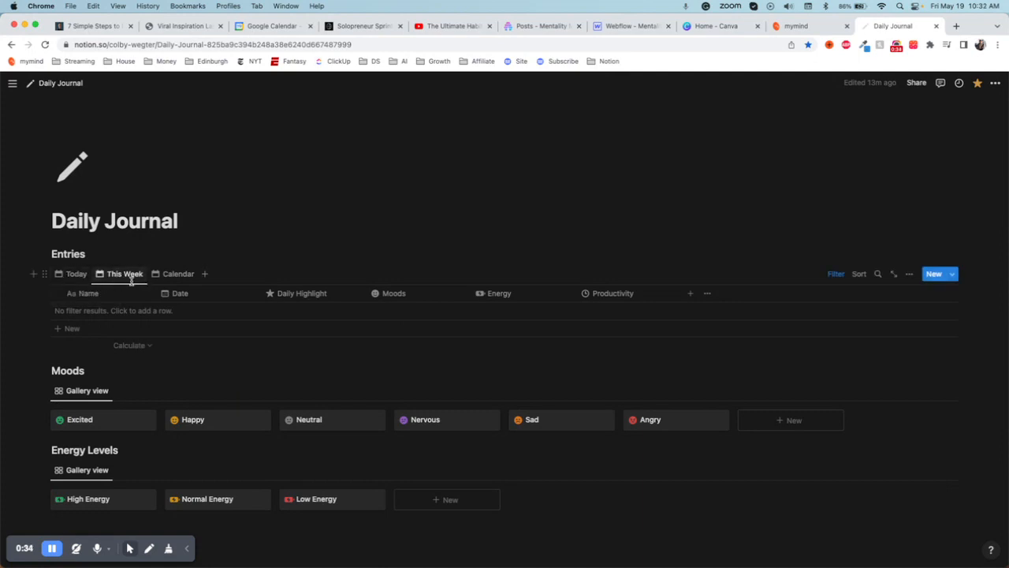
pyautogui.click(167, 276)
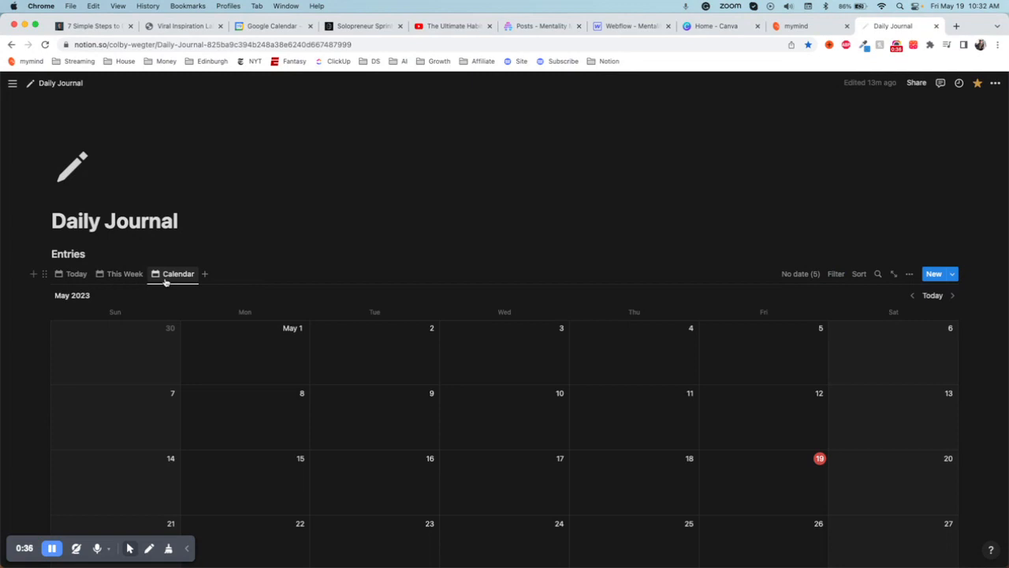
pyautogui.click(76, 275)
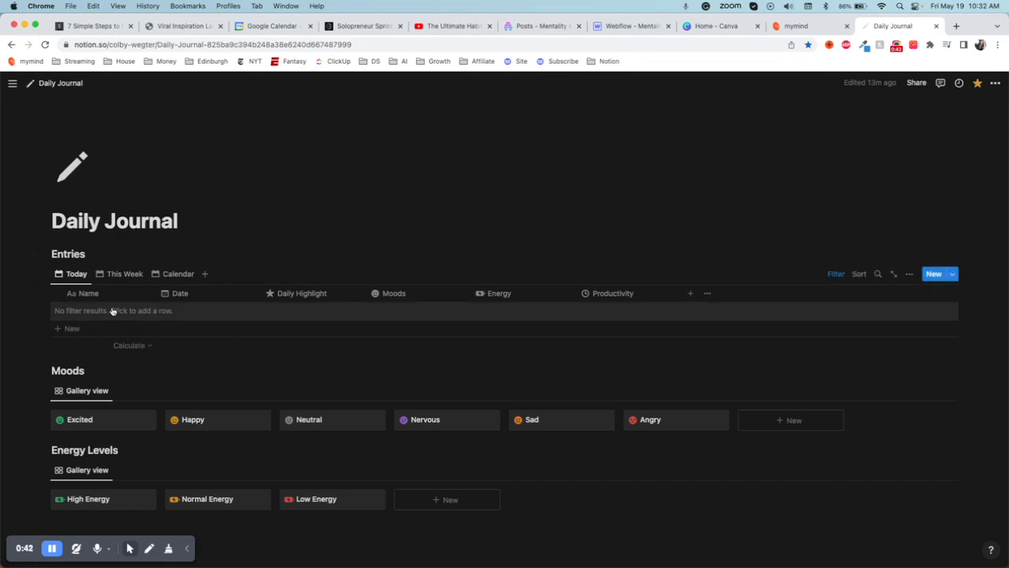
# - Add a new entry to the Today view and name it Friday
pyautogui.click(82, 310)
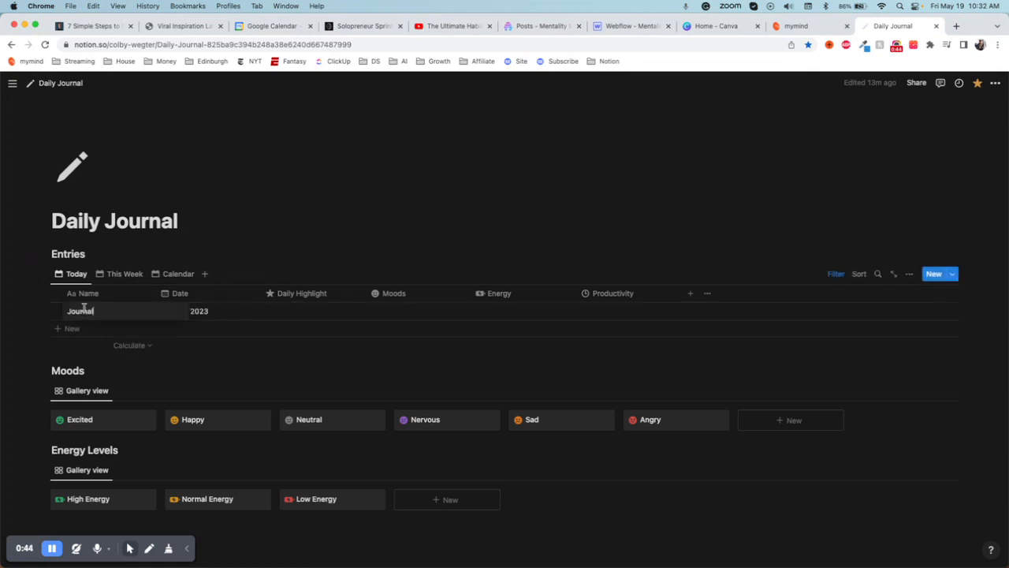
pyautogui.doubleClick(83, 310)
pyautogui.write('Friday')
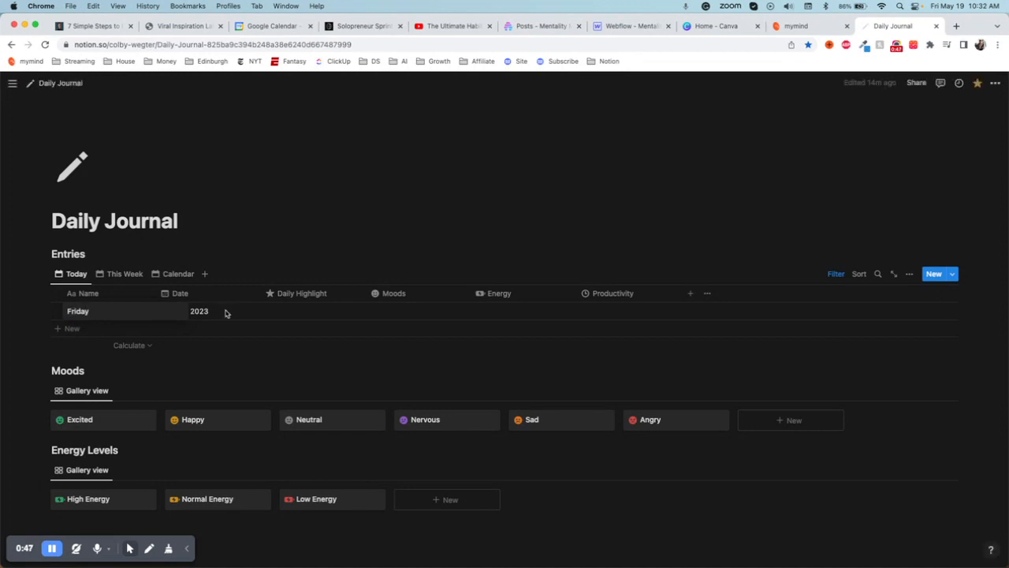
pyautogui.press('Return')
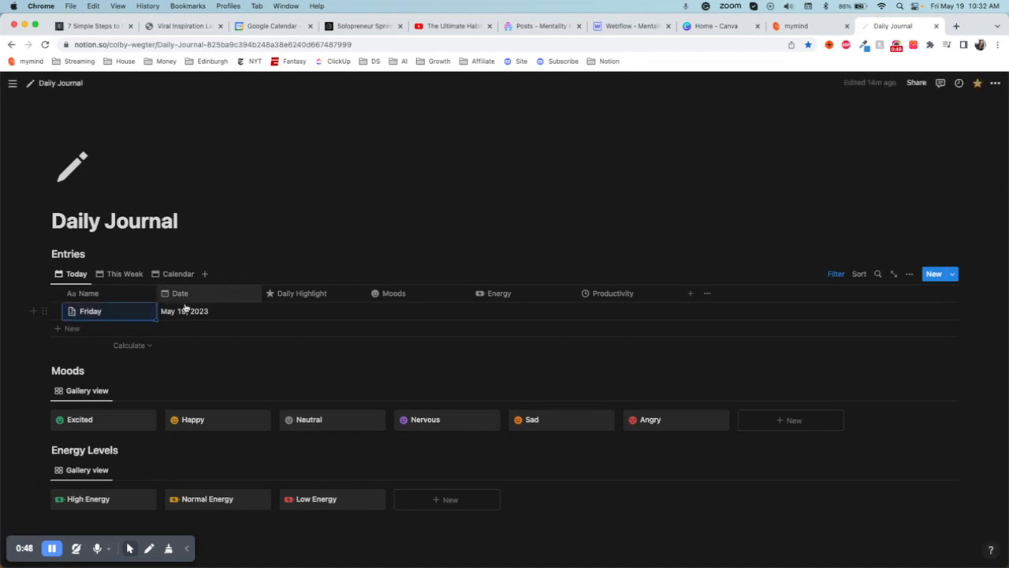
# - Fill in the Friday entry's Daily Highlight with "Recording this video"
pyautogui.click(302, 308)
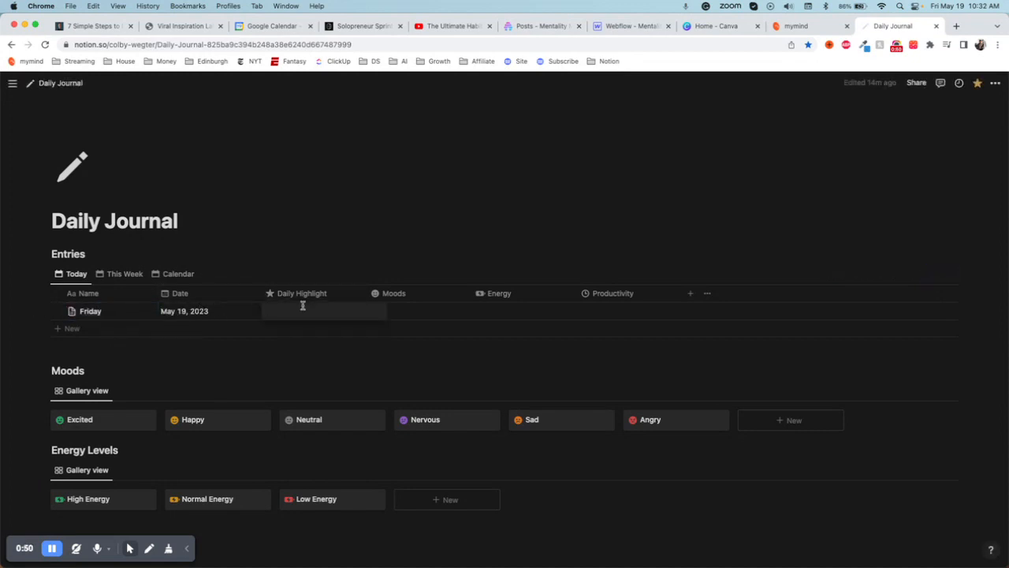
pyautogui.write('Recording thid')
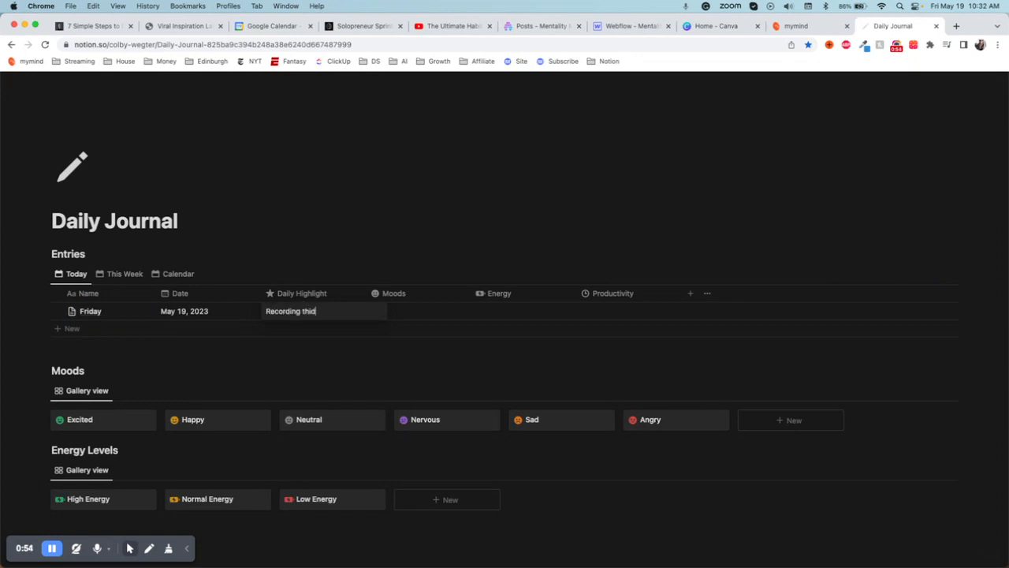
pyautogui.press('BackSpace')
pyautogui.write('s video')
pyautogui.press('Escape')
# - Link the Excited and Happy moods and the Normal Energy level to the Friday entry
pyautogui.click(422, 312)
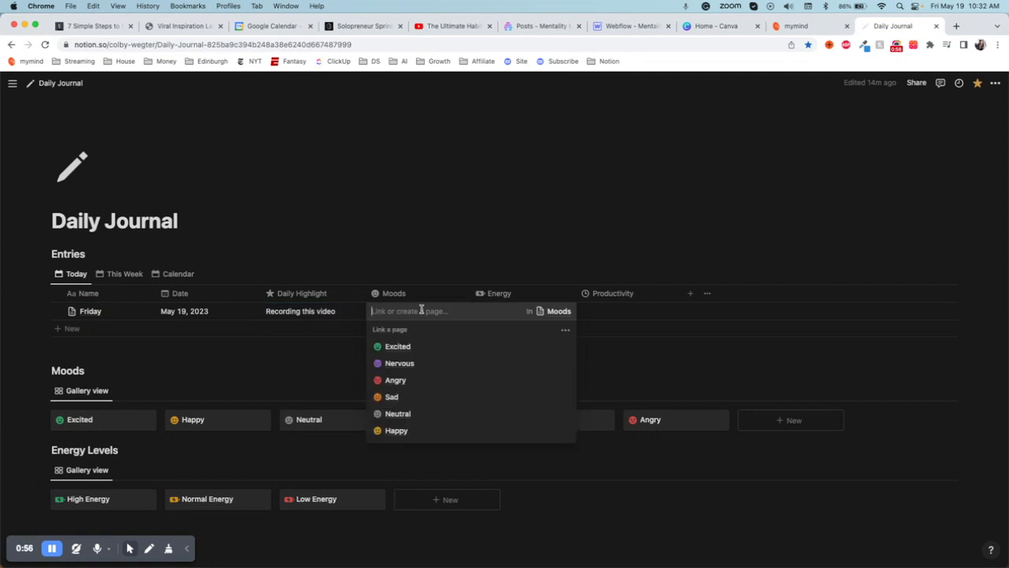
pyautogui.click(397, 346)
pyautogui.click(396, 448)
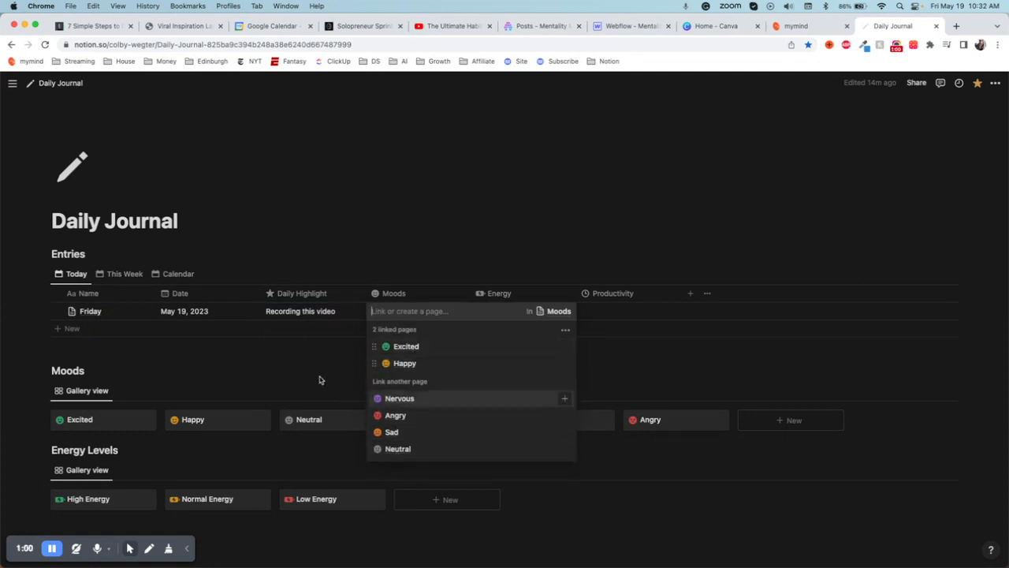
pyautogui.press('Escape')
pyautogui.click(518, 311)
pyautogui.click(509, 363)
pyautogui.press('Escape')
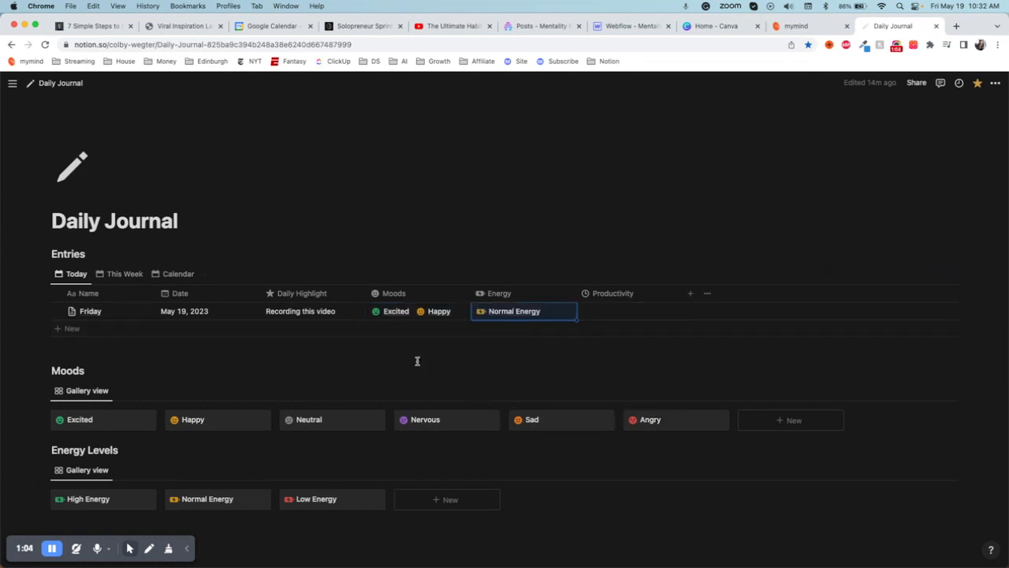
# - Rate the Friday entry's Productivity as 10
pyautogui.click(618, 313)
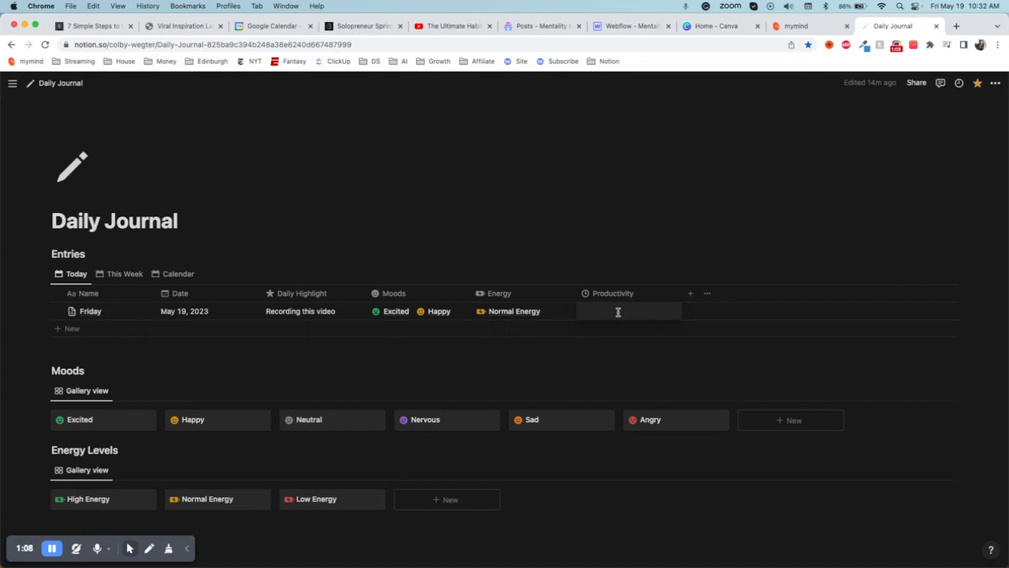
pyautogui.write('10')
pyautogui.press('Return')
# - Change the Friday entry's Productivity rating to 7
pyautogui.click(660, 313)
pyautogui.press('BackSpace')
pyautogui.press('BackSpace')
pyautogui.write('7')
pyautogui.press('Return')
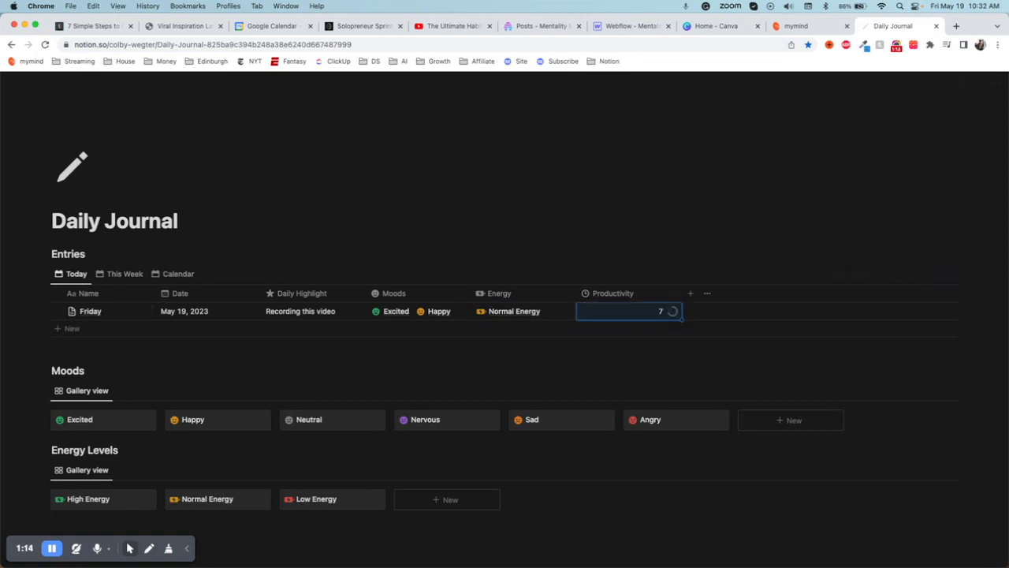
pyautogui.click(666, 351)
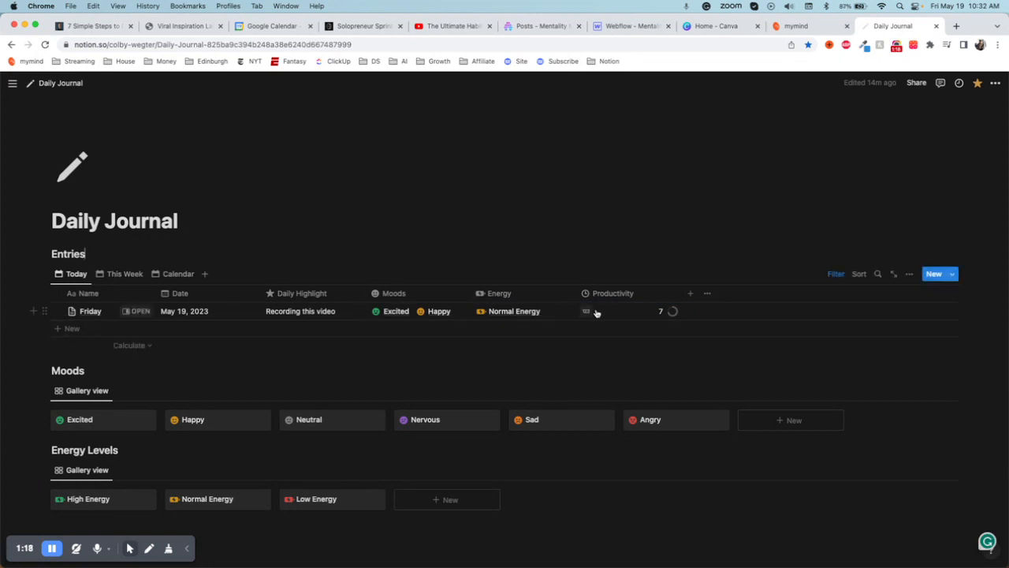
# - Open the Friday entry's page beside the journal and replace its first task with "Recording this video"
pyautogui.click(142, 311)
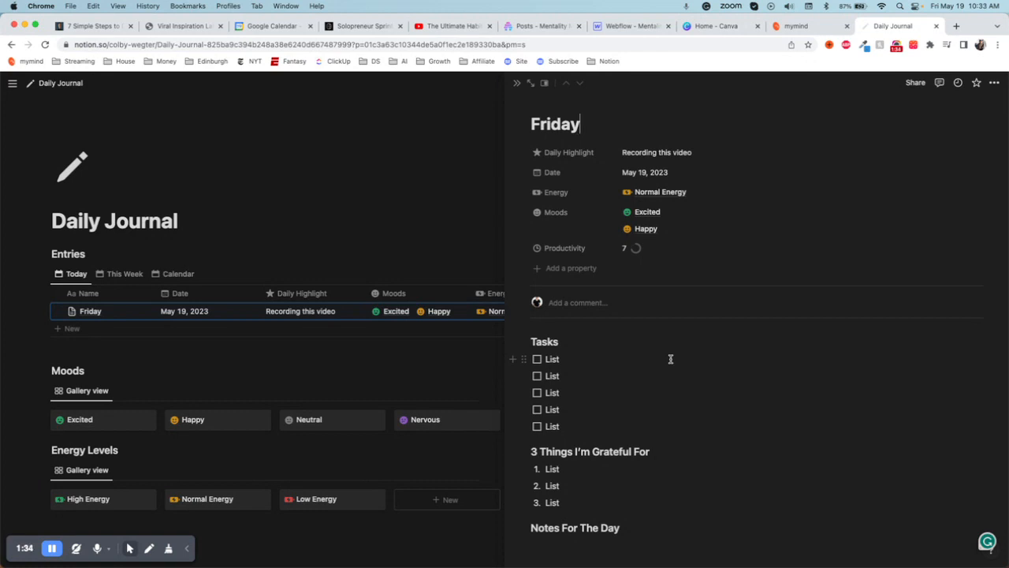
pyautogui.click(561, 360)
pyautogui.press('BackSpace')
pyautogui.press('BackSpace')
pyautogui.press('BackSpace')
pyautogui.press('BackSpace')
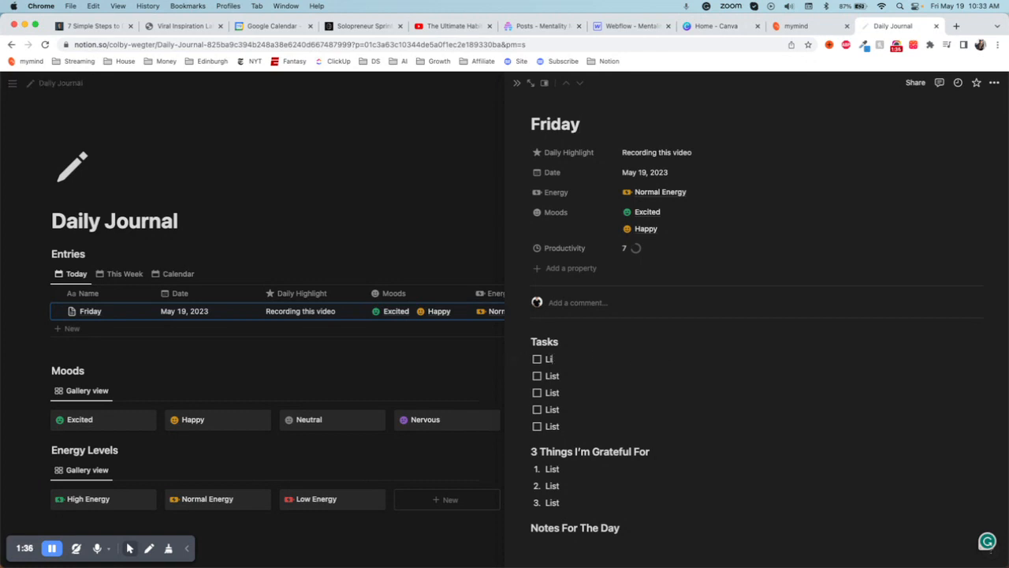
pyautogui.write('Recording this video')
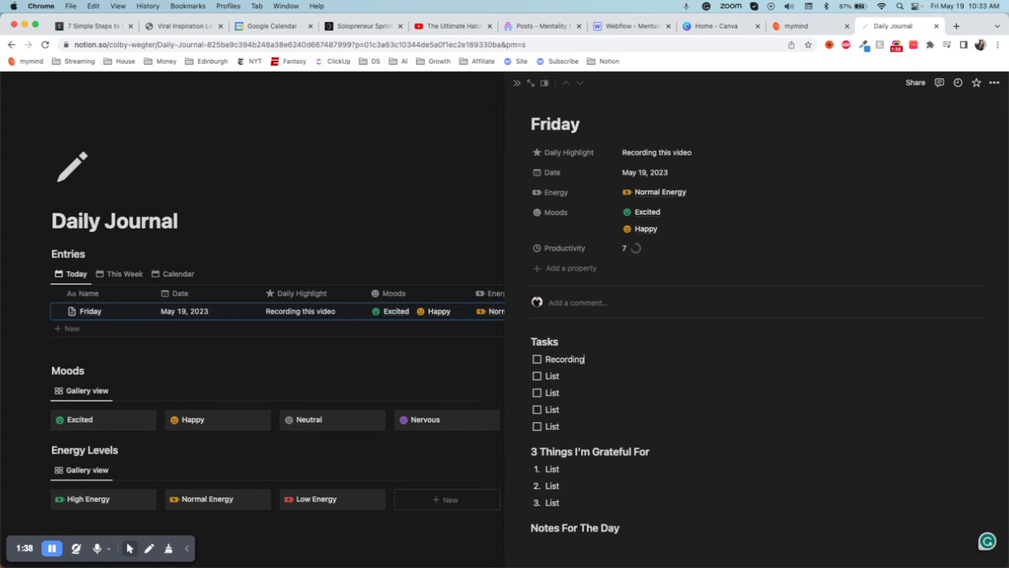
# - Replace the second task placeholder on the Friday page with "Call mom"
pyautogui.click(562, 376)
pyautogui.press('BackSpace')
pyautogui.press('BackSpace')
pyautogui.press('BackSpace')
pyautogui.press('BackSpace')
pyautogui.write('Call mom')
# - Fill the 3 Things I'm Grateful For list with Family, Health and Good weather
pyautogui.scroll(-1, 591, 436)
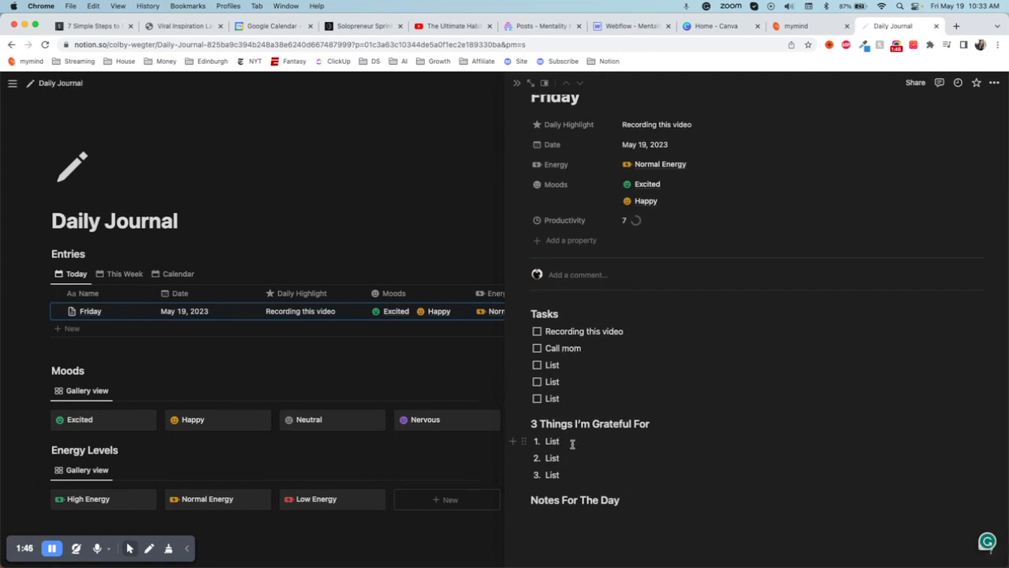
pyautogui.click(573, 444)
pyautogui.write('Family')
pyautogui.click(549, 457)
pyautogui.write('Health')
pyautogui.click(565, 475)
pyautogui.write('Good weather')
# - Start a bulleted list under Notes For The Day with "Loving how the weather is affecting my mood."
pyautogui.click(611, 521)
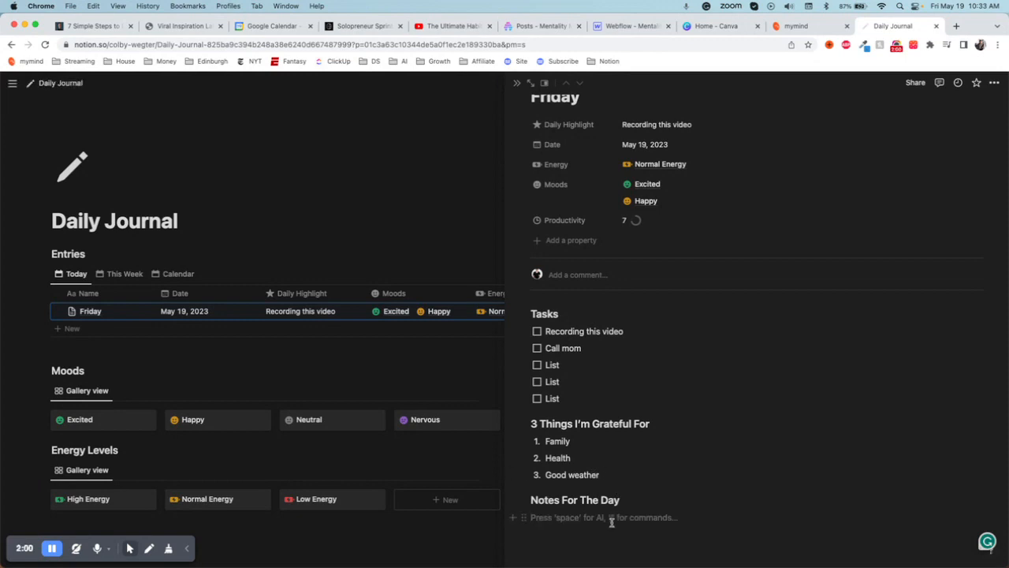
pyautogui.write('- ')
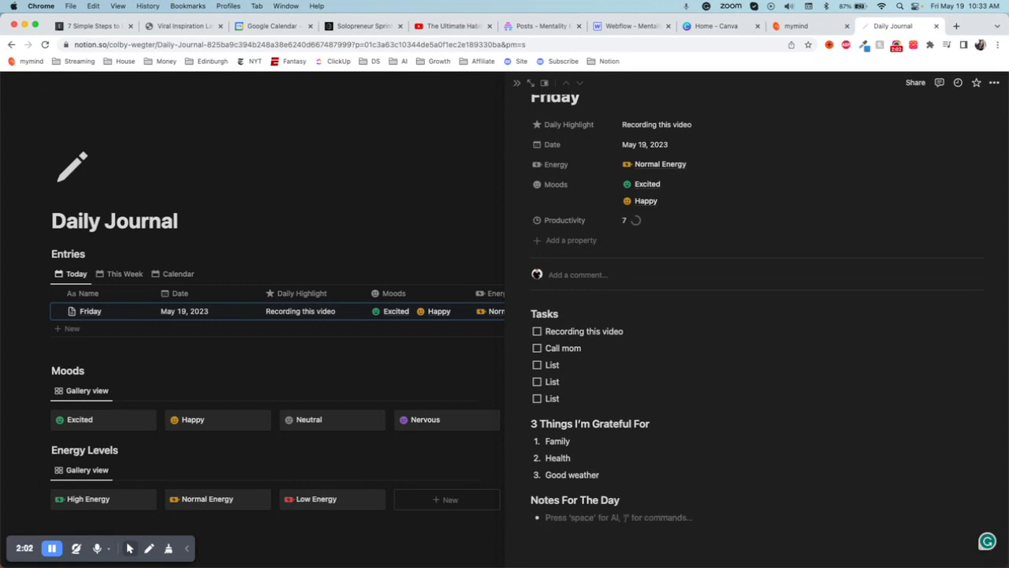
pyautogui.write('Loving how the weather is affecting my mood.')
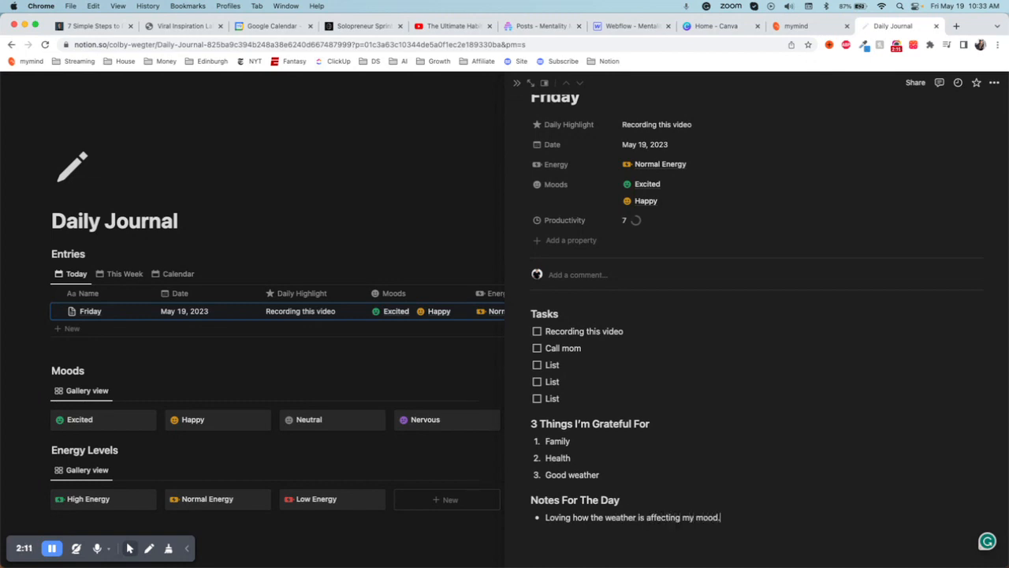
# - Add the note "This new house is great." and one about wanting to meet up with a friend, and close the Friday page
pyautogui.press('Return')
pyautogui.write('This new house is great.')
pyautogui.press('Return')
pyautogui.write('Want ')
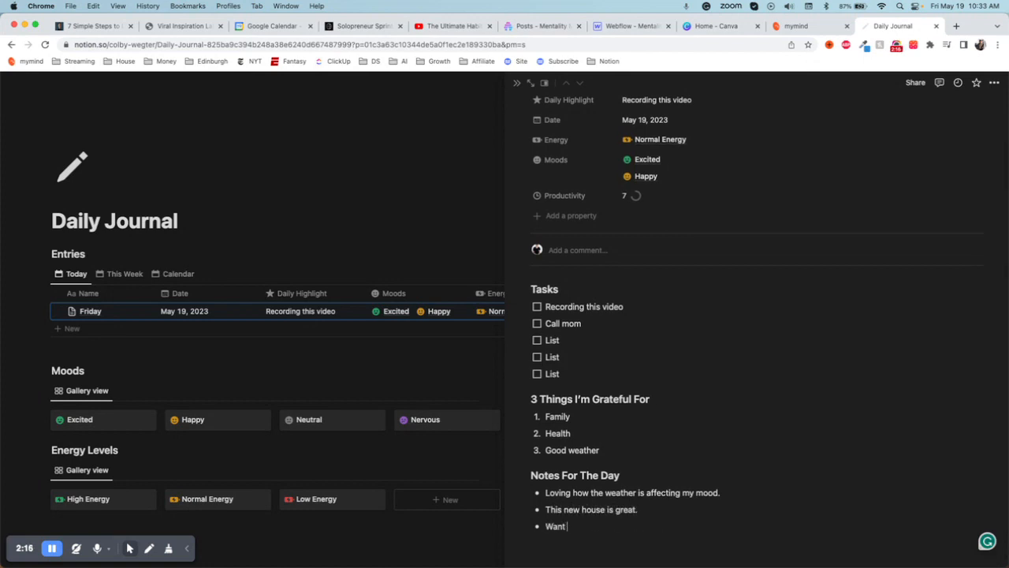
pyautogui.write('to meet up with Blake later.')
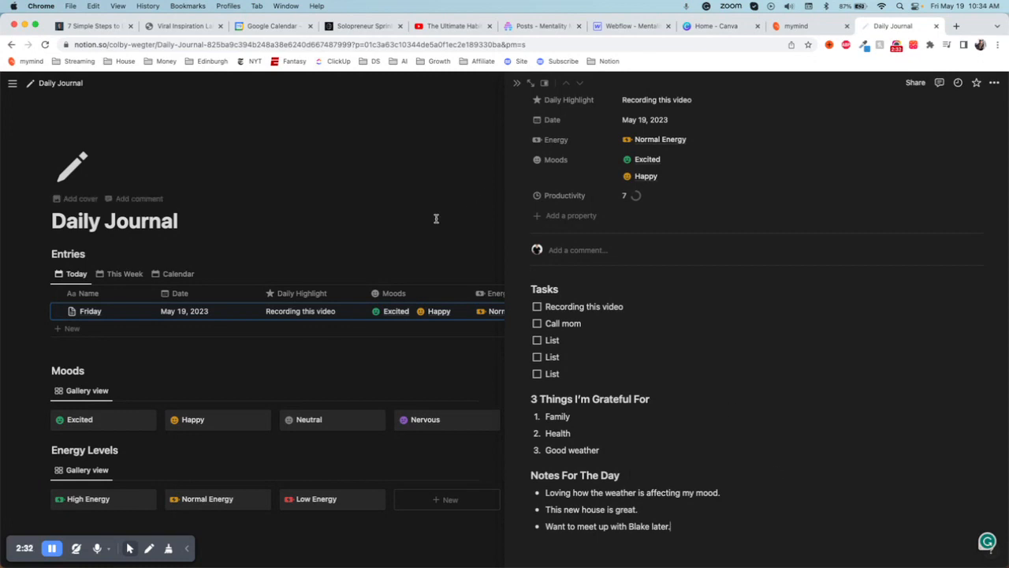
pyautogui.click(406, 233)
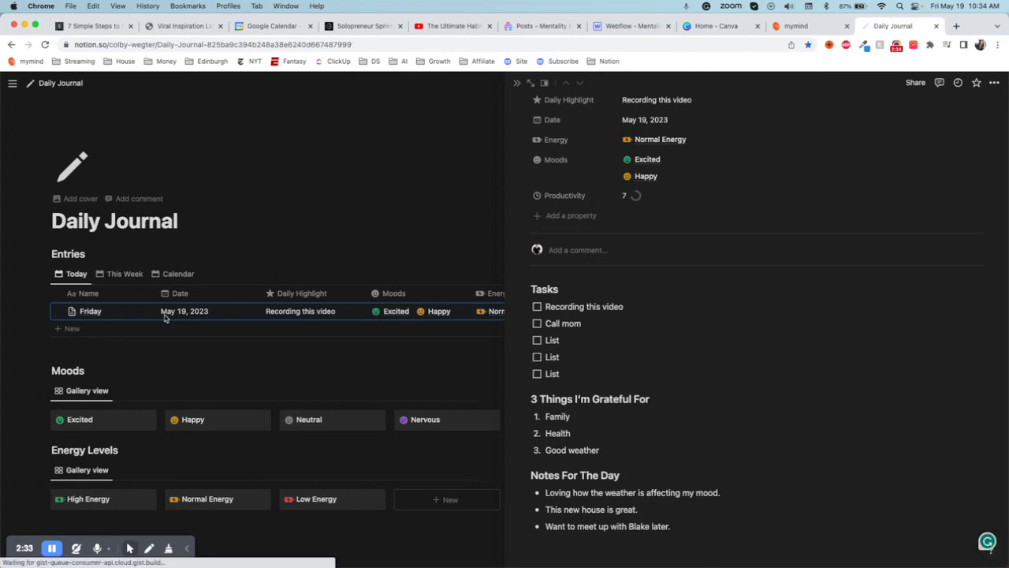
# - Add a second entry below Friday and name it Saturday
pyautogui.click(92, 328)
pyautogui.doubleClick(90, 328)
pyautogui.write('Saturday')
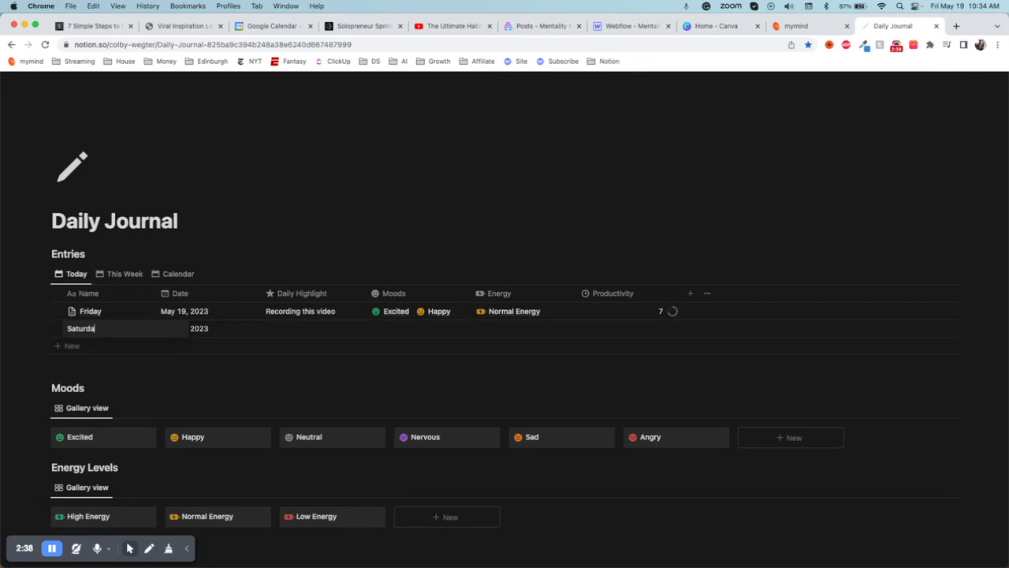
pyautogui.press('Return')
# - Set the Saturday entry's date to May 20, 2023
pyautogui.click(198, 328)
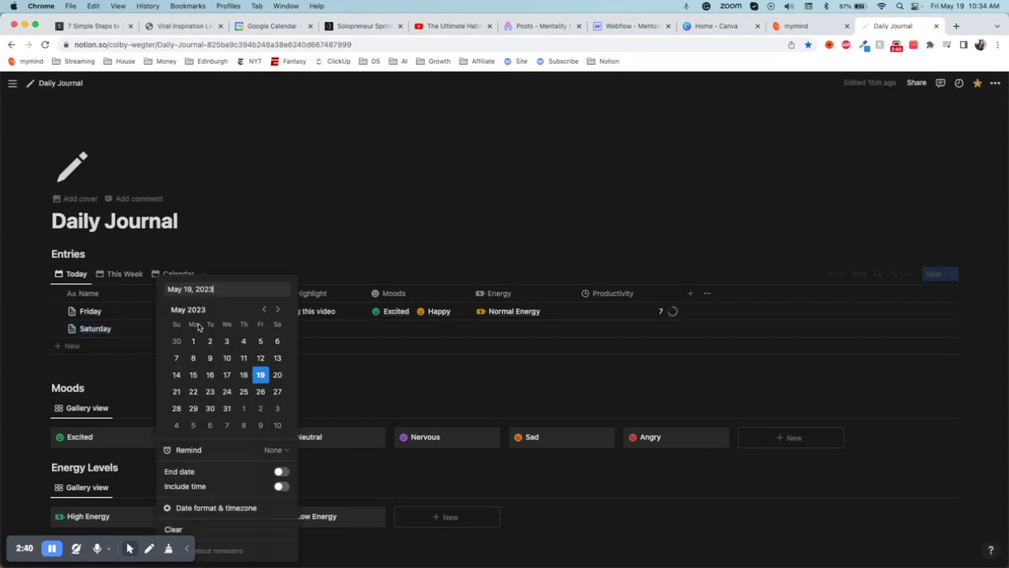
pyautogui.click(278, 375)
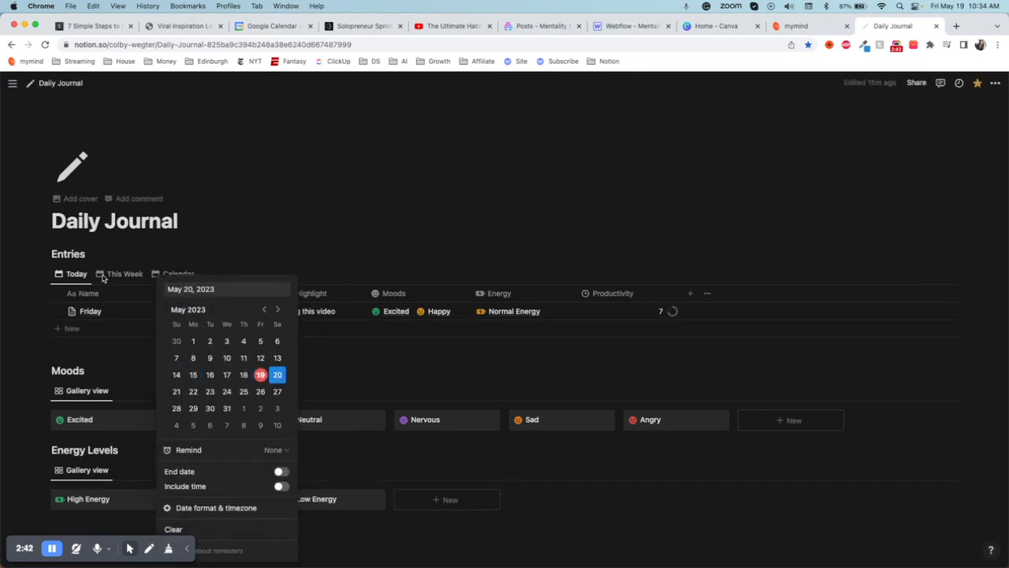
pyautogui.click(285, 235)
# - Open the Saturday entry from the This Week view and replace its first task with "Mow the lawn"
pyautogui.click(114, 274)
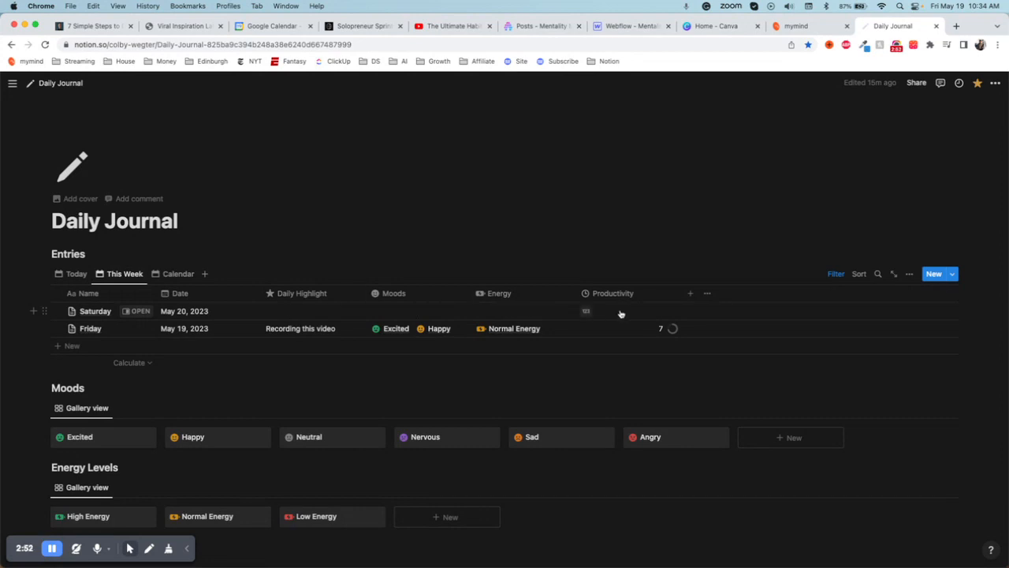
pyautogui.click(137, 312)
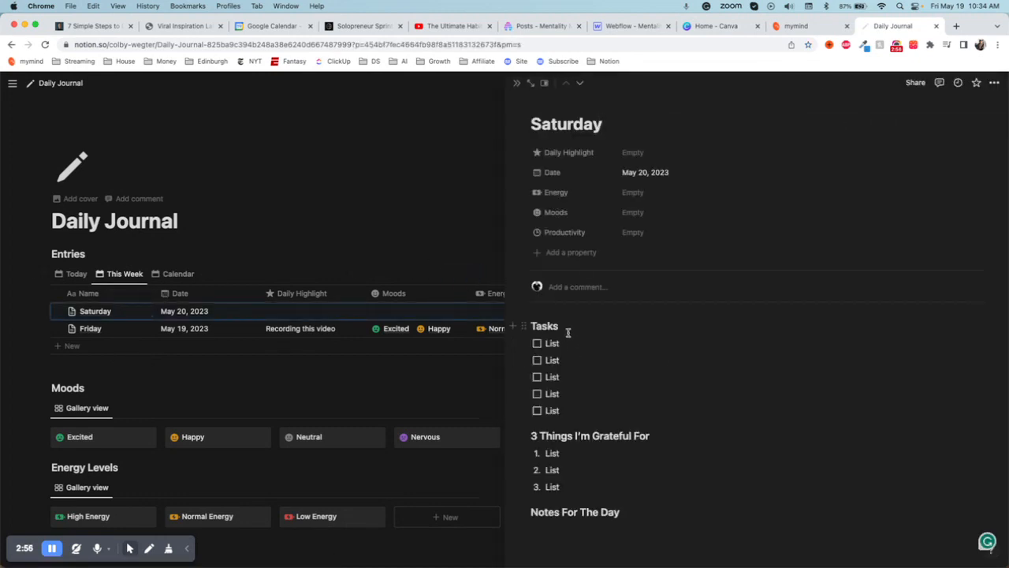
pyautogui.click(566, 344)
pyautogui.press('BackSpace')
pyautogui.press('BackSpace')
pyautogui.press('BackSpace')
pyautogui.press('BackSpace')
pyautogui.write('Mow t')
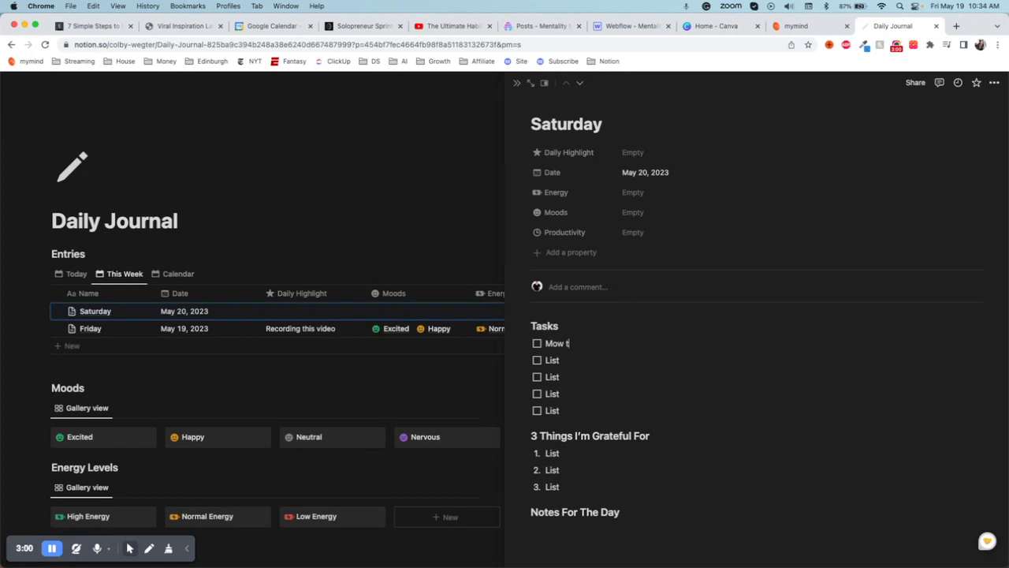
pyautogui.write('he lawn')
# - Replace the second task placeholder on the Saturday page with "Call dad"
pyautogui.click(561, 360)
pyautogui.press('BackSpace')
pyautogui.press('BackSpace')
pyautogui.press('BackSpace')
pyautogui.press('BackSpace')
pyautogui.write('Call dad')
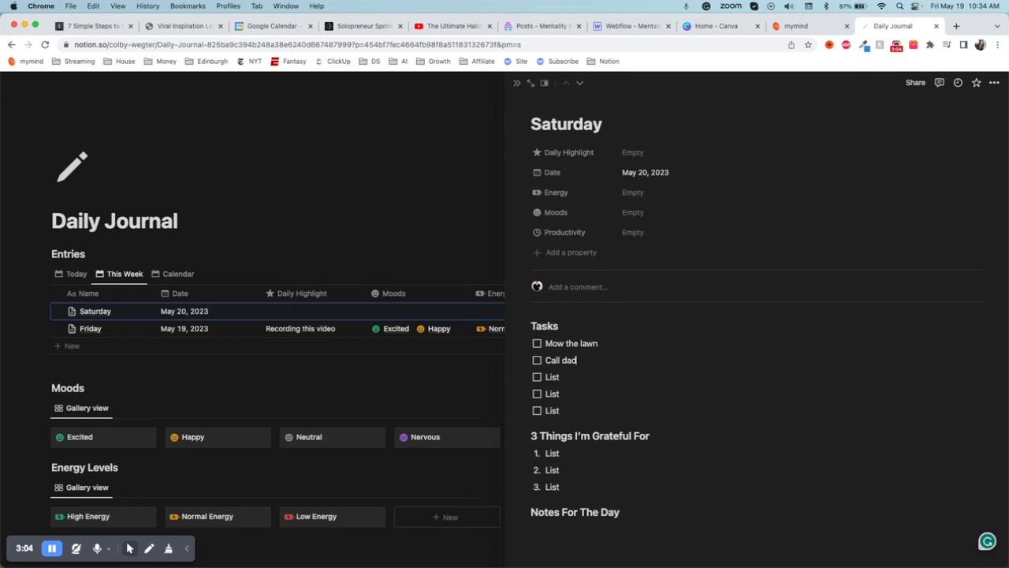